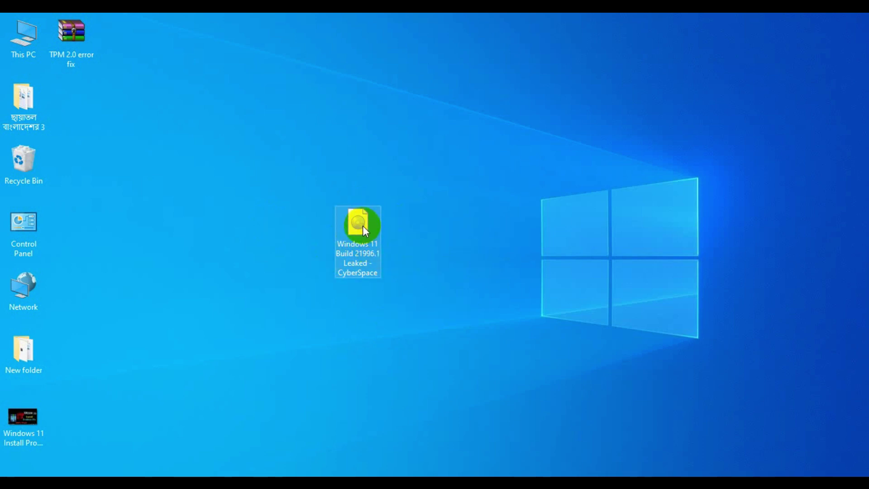
Extract the Windows 11 Build 21996.1 disc image on the desktop into a folder named after the image.
{"action": "left_click", "coordinate": [420, 252]}
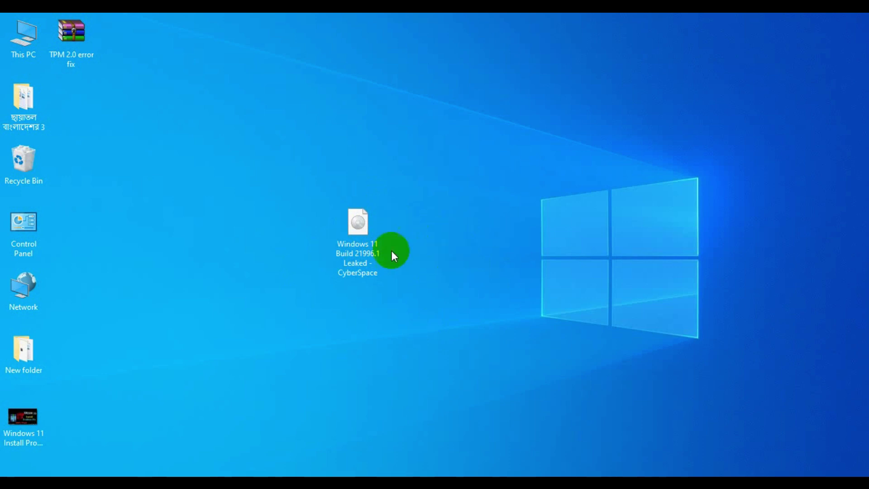
{"action": "left_click", "coordinate": [356, 226]}
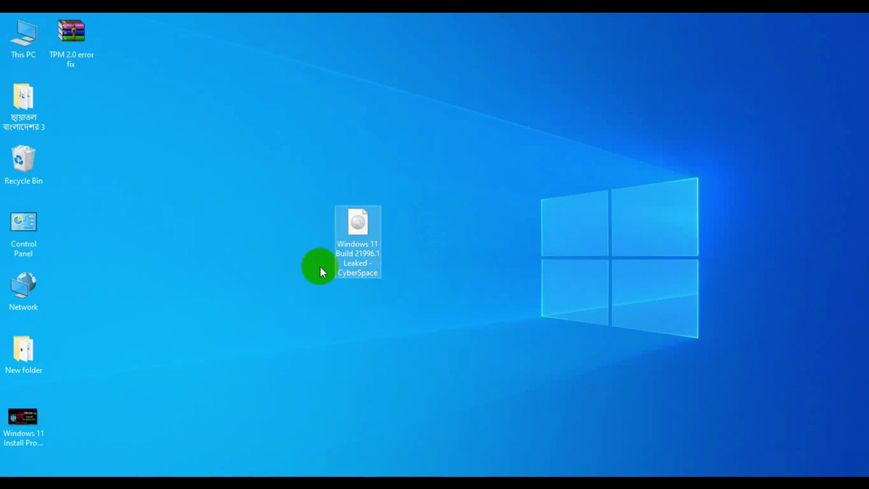
{"action": "double_click", "coordinate": [355, 222]}
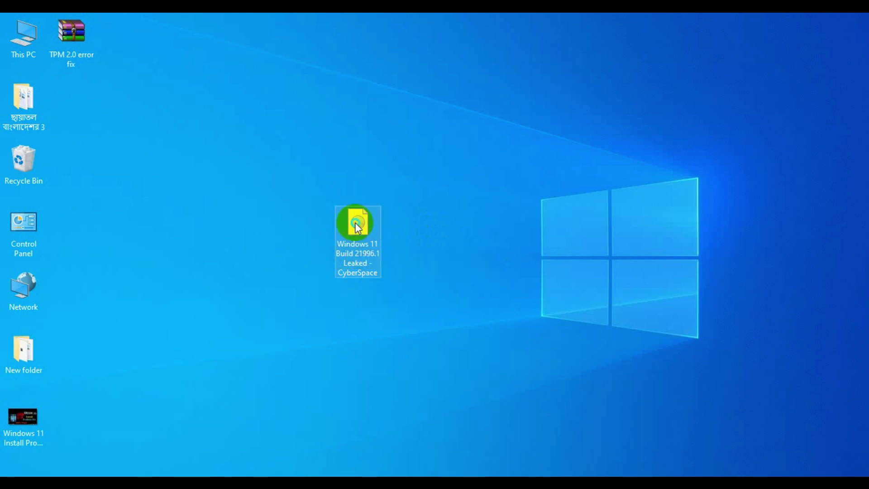
{"action": "right_click", "coordinate": [355, 222]}
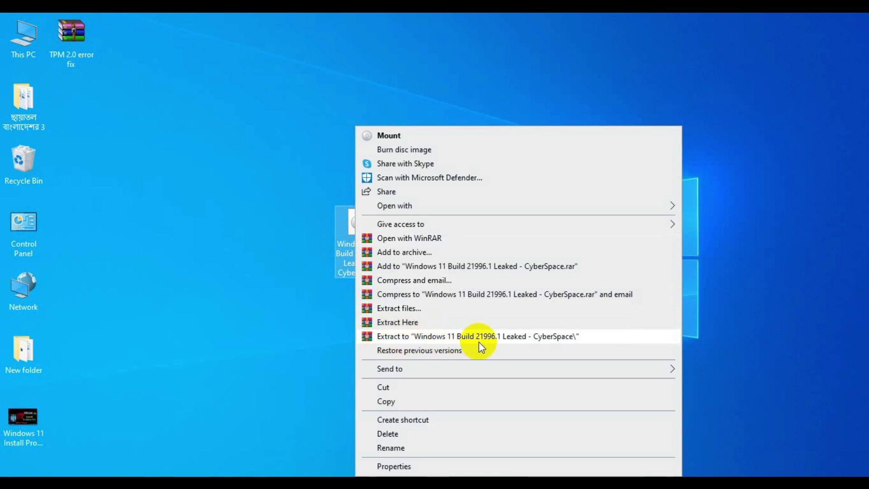
{"action": "left_click", "coordinate": [393, 337]}
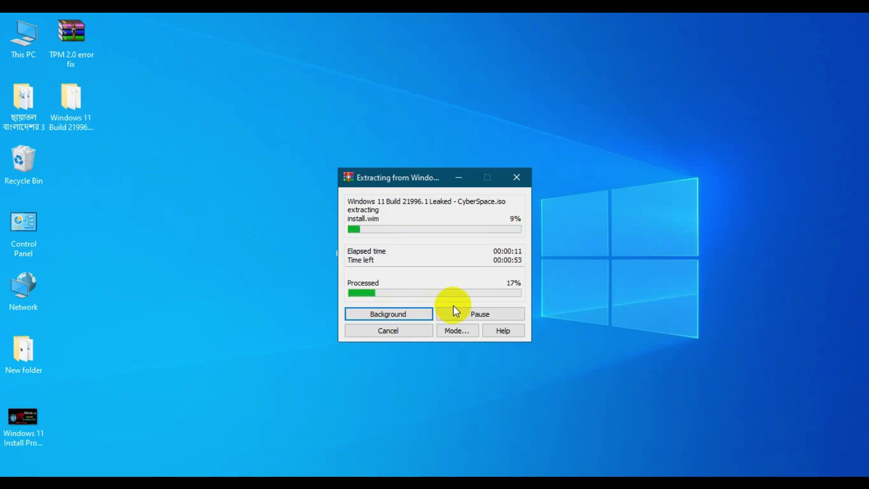
Move the extracted Windows 11 folder to the open desktop area beside the disc image.
{"action": "left_click_drag", "start_coordinate": [74, 100], "coordinate": [217, 235]}
{"action": "left_click", "coordinate": [267, 238]}
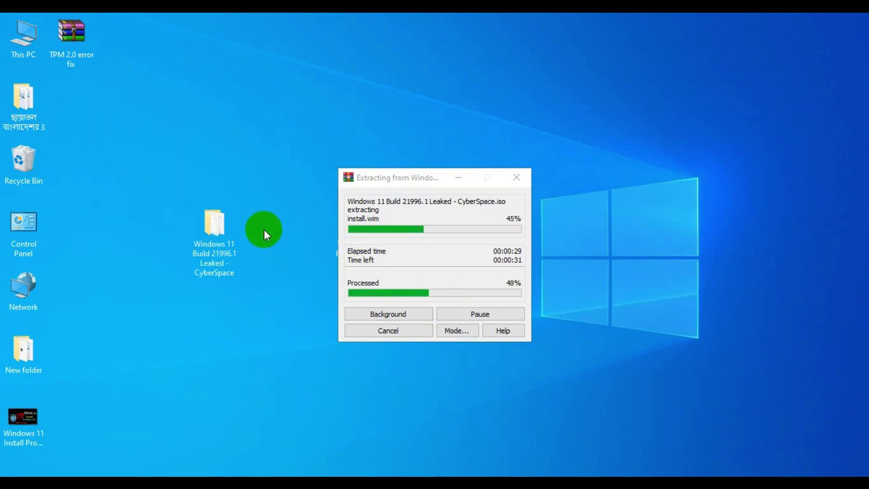
{"action": "left_click", "coordinate": [209, 226]}
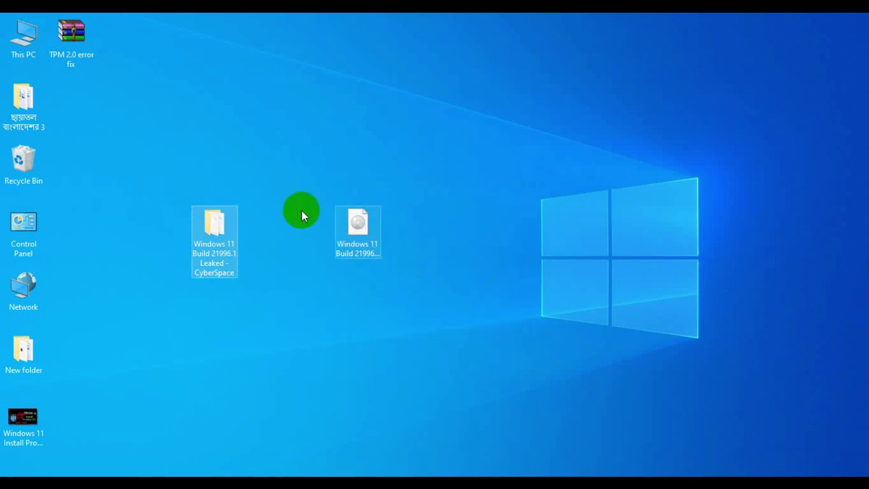
Run the setup application from the extracted Windows 11 folder as administrator.
{"action": "double_click", "coordinate": [214, 221]}
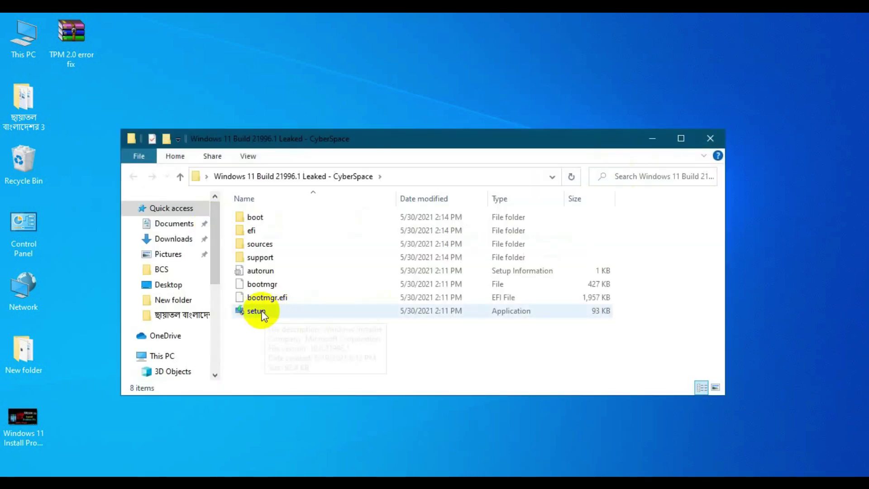
{"action": "right_click", "coordinate": [260, 311]}
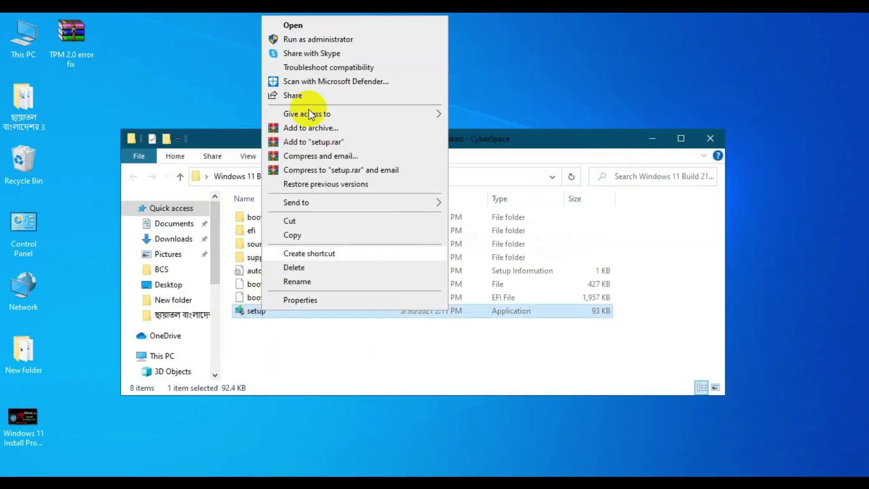
{"action": "left_click", "coordinate": [301, 37]}
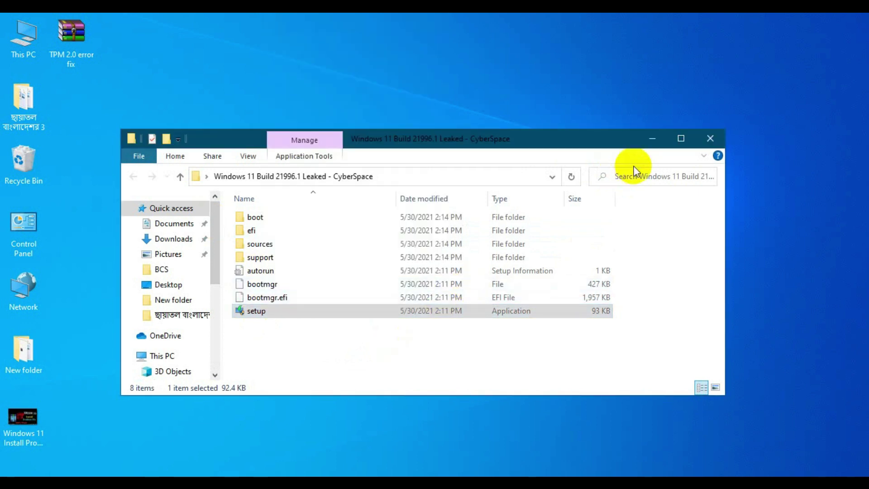
{"action": "left_click_drag", "start_coordinate": [617, 140], "coordinate": [378, 256]}
{"action": "left_click", "coordinate": [458, 252]}
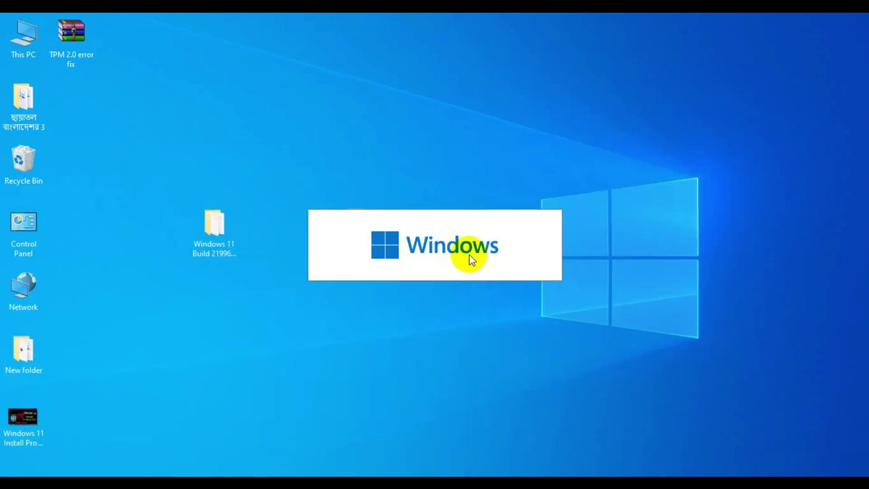
{"action": "left_click", "coordinate": [446, 287]}
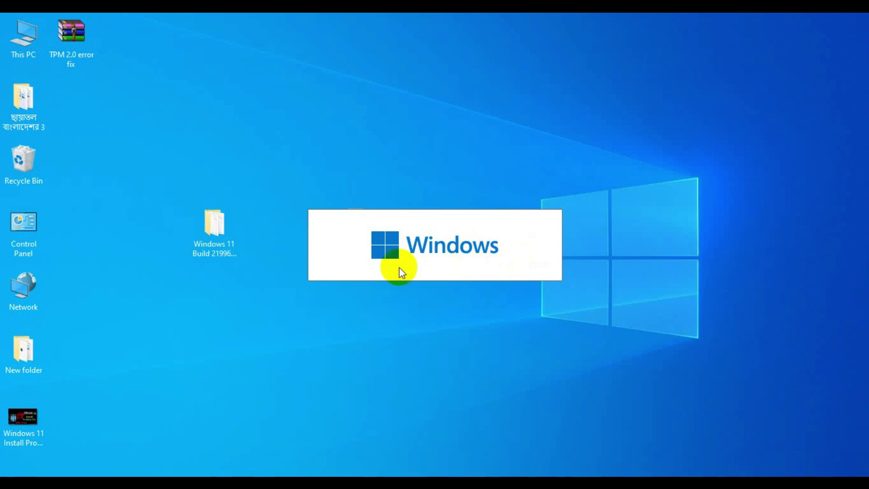
{"action": "left_click", "coordinate": [457, 267]}
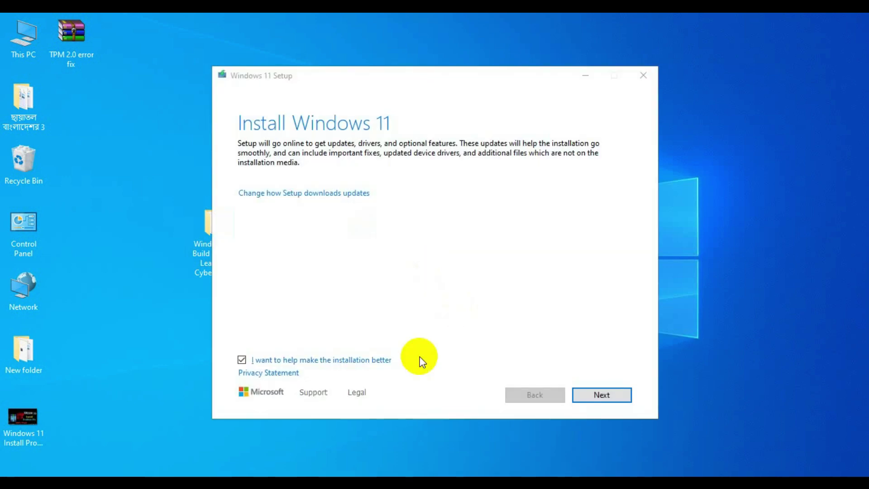
Opt out of helping make the installation better and continue to the PC compatibility check.
{"action": "left_click", "coordinate": [243, 360]}
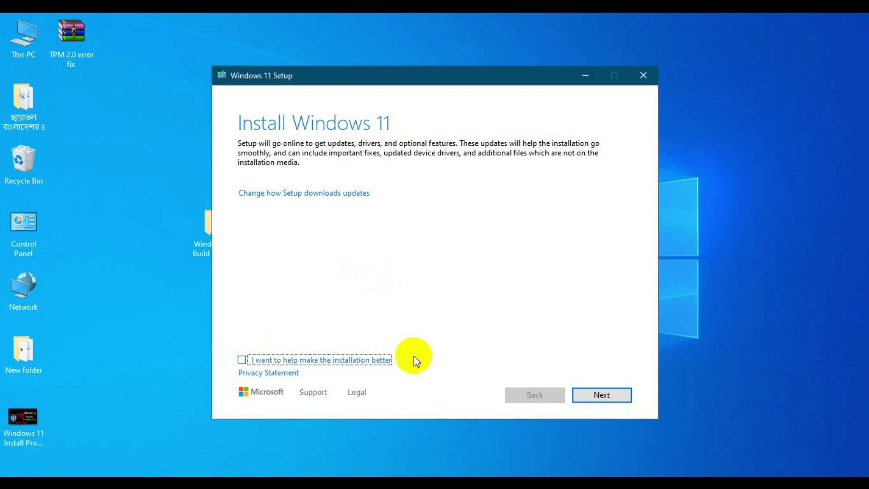
{"action": "left_click", "coordinate": [589, 396]}
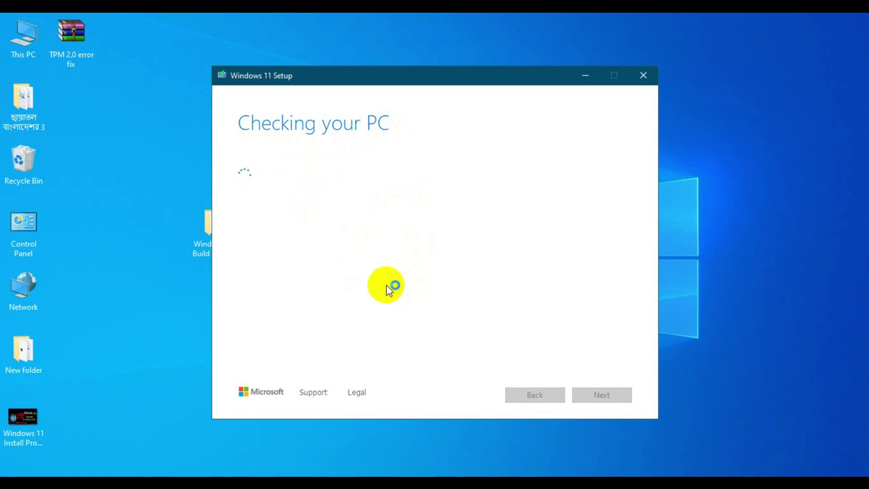
{"action": "left_click_drag", "start_coordinate": [408, 75], "coordinate": [460, 78]}
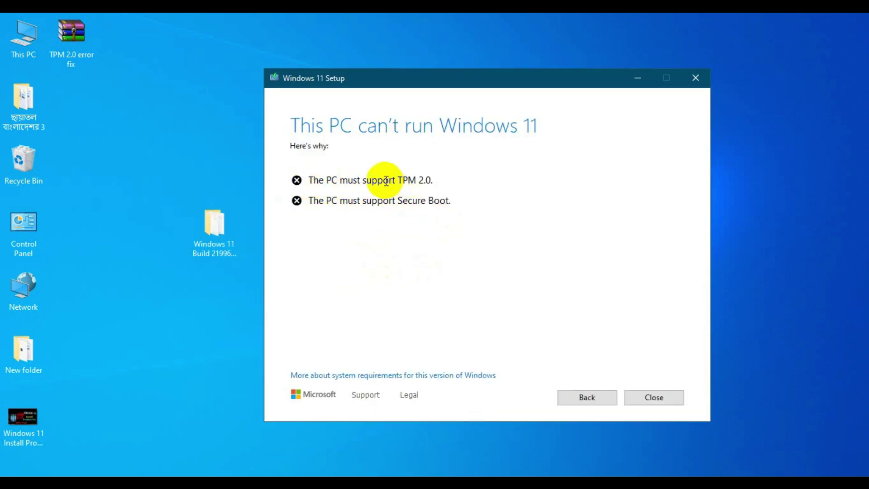
Examine the reasons given in the compatibility result, highlighting the TPM line, and close Windows 11 Setup.
{"action": "left_click_drag", "start_coordinate": [363, 178], "coordinate": [420, 180]}
{"action": "double_click", "coordinate": [421, 180]}
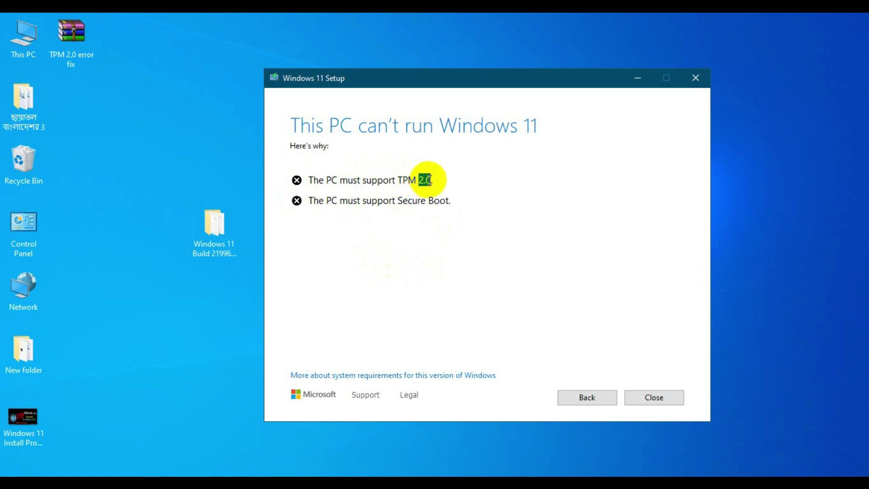
{"action": "left_click_drag", "start_coordinate": [439, 181], "coordinate": [305, 180]}
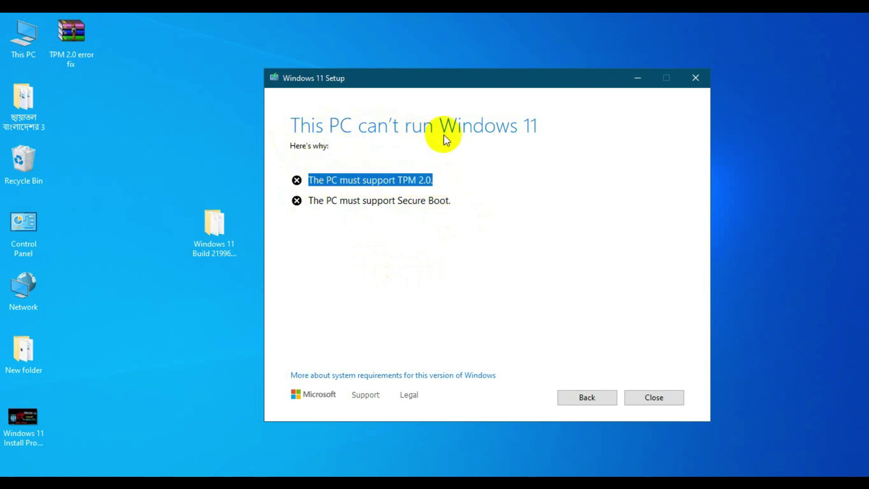
{"action": "left_click", "coordinate": [419, 272]}
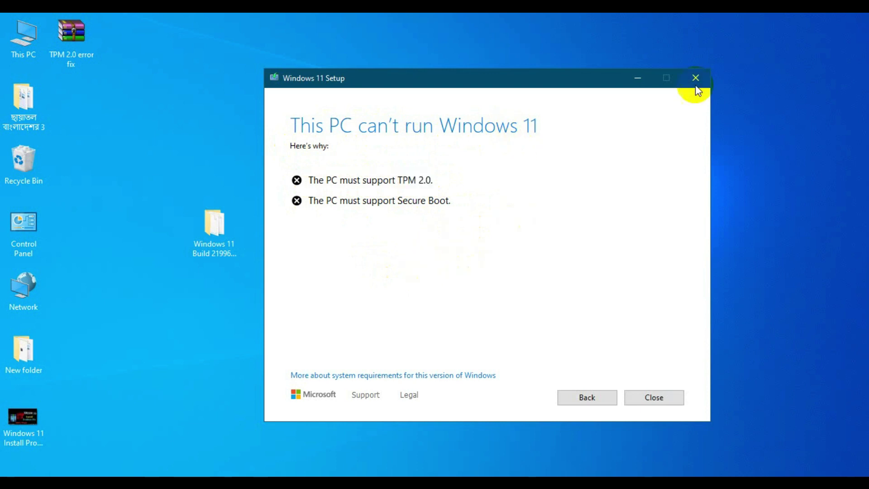
{"action": "left_click", "coordinate": [651, 397]}
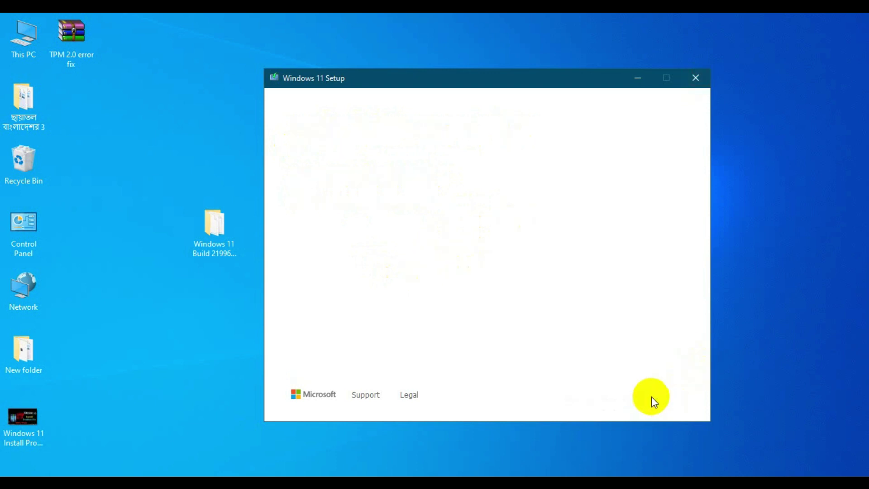
Move the TPM 2.0 error fix archive to the open desktop area above the extracted Windows 11 folder.
{"action": "left_click_drag", "start_coordinate": [71, 46], "coordinate": [97, 191]}
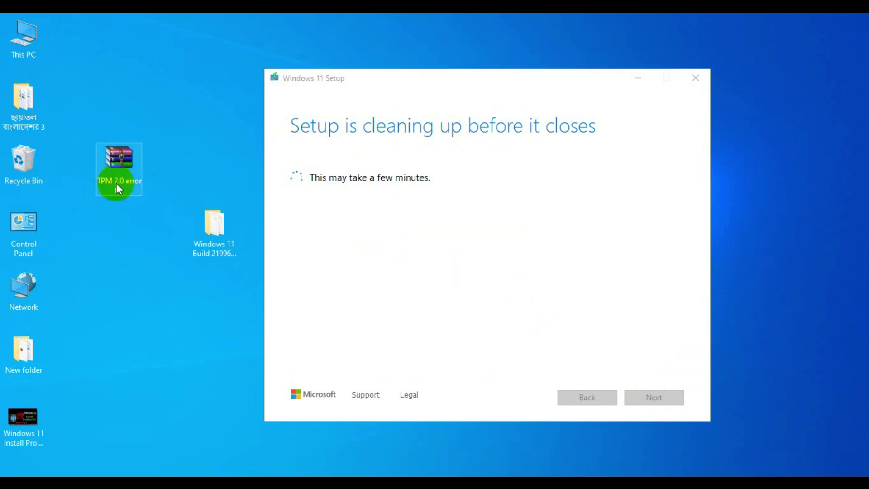
{"action": "mouse_move", "coordinate": [117, 160]}
{"action": "left_mouse_down"}
{"action": "mouse_move", "coordinate": [150, 129]}
{"action": "mouse_move", "coordinate": [121, 162]}
{"action": "left_mouse_up"}
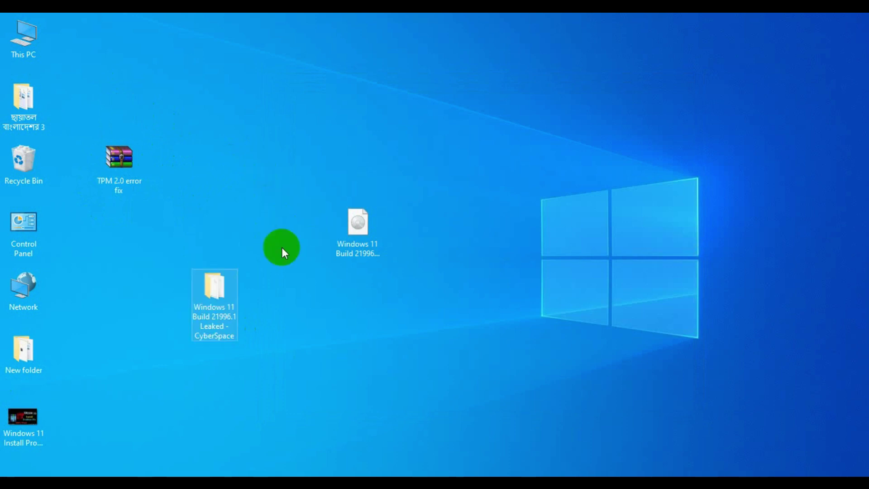
{"action": "left_click_drag", "start_coordinate": [118, 185], "coordinate": [254, 188]}
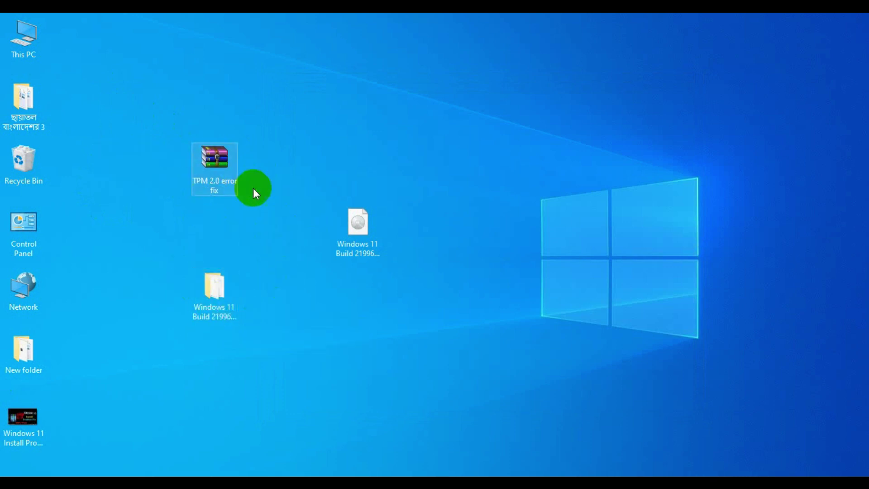
Extract the TPM 2.0 error fix archive to a desktop folder of the same name and place it beside the archive.
{"action": "right_click", "coordinate": [216, 159]}
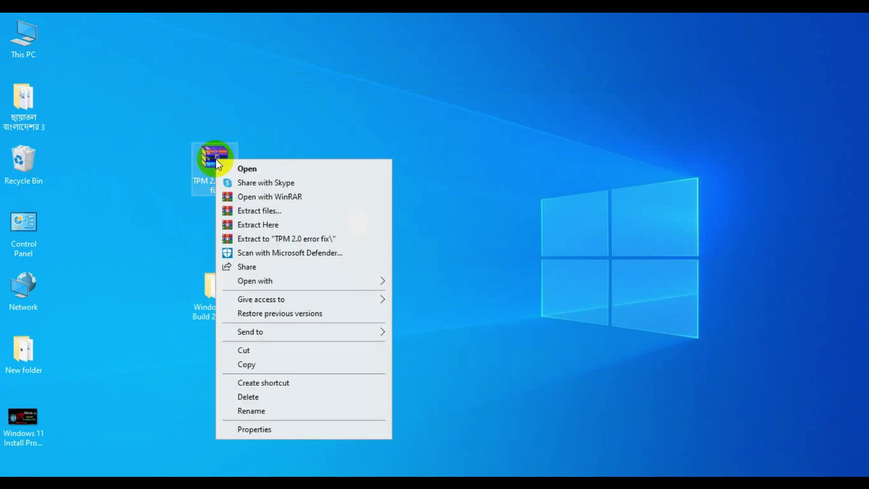
{"action": "left_click", "coordinate": [256, 211]}
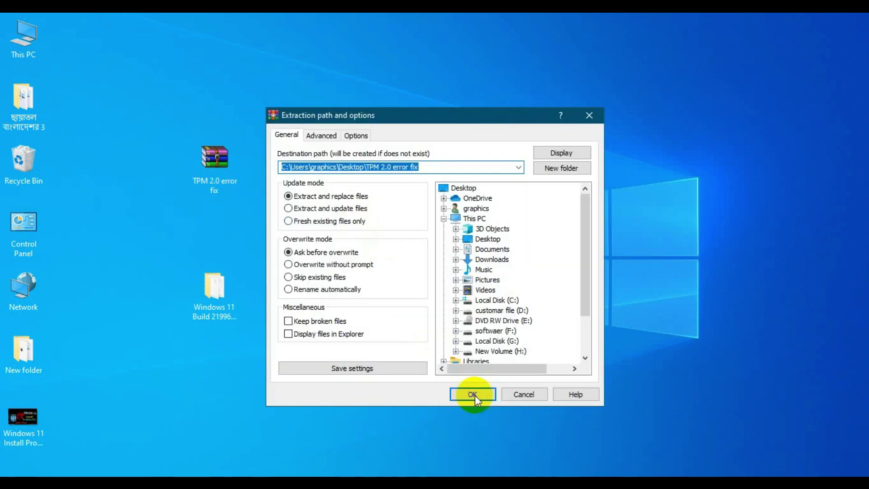
{"action": "left_click", "coordinate": [483, 395]}
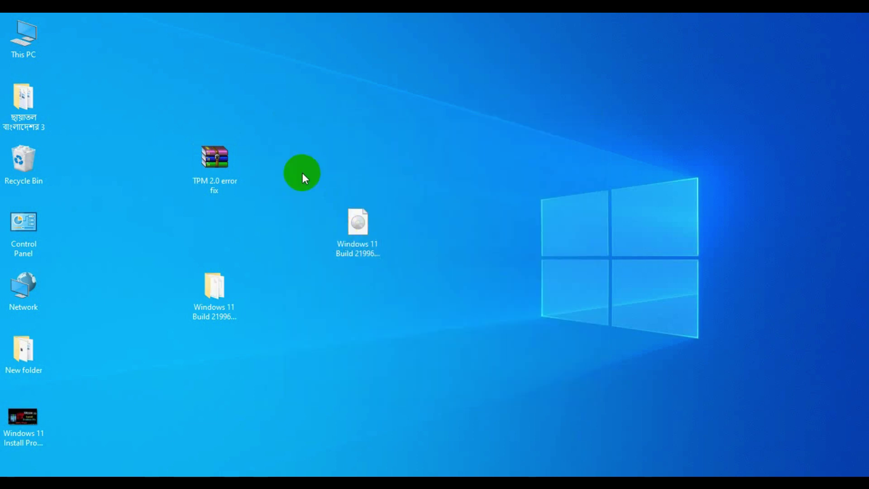
{"action": "left_click_drag", "start_coordinate": [113, 172], "coordinate": [114, 174]}
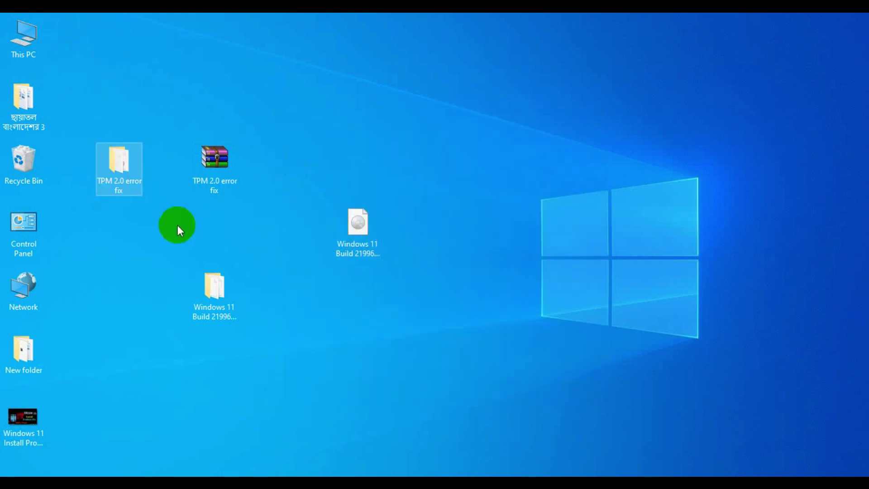
Copy appraiserres.dll and dllme from the extracted TPM 2.0 error fix folder and close its window.
{"action": "double_click", "coordinate": [120, 160]}
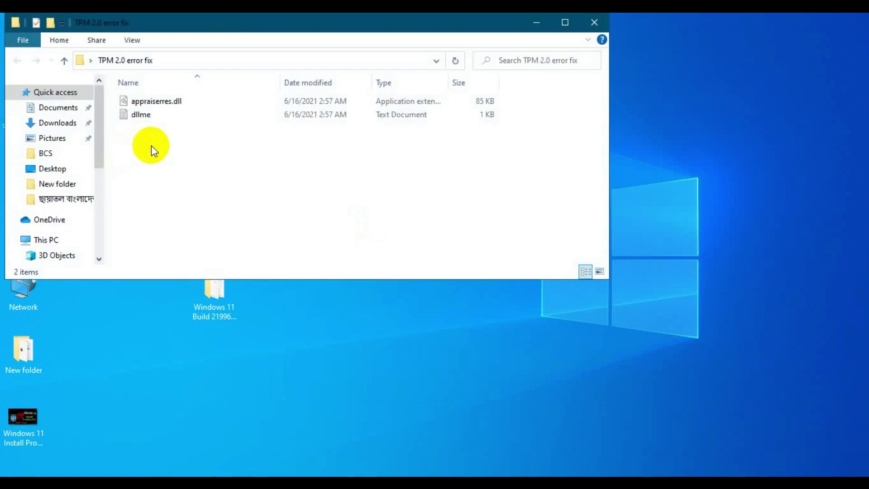
{"action": "left_click_drag", "start_coordinate": [177, 145], "coordinate": [135, 102]}
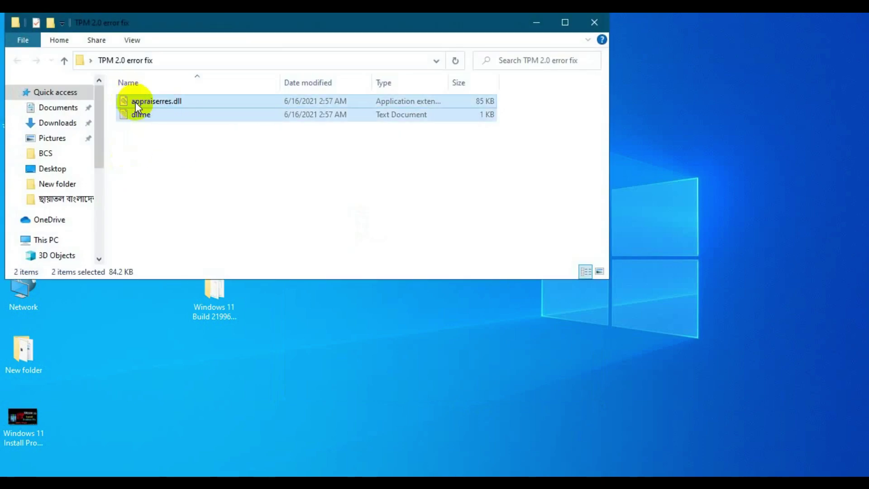
{"action": "right_click", "coordinate": [135, 101]}
{"action": "left_click", "coordinate": [166, 251]}
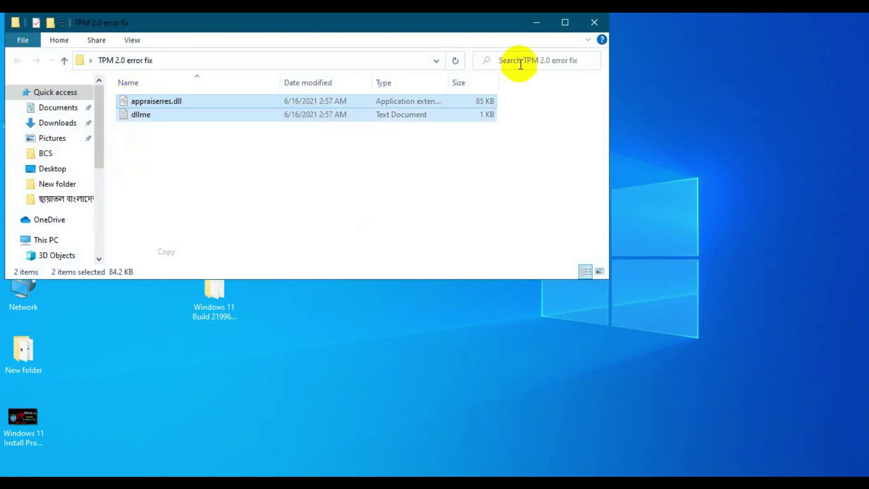
{"action": "left_click", "coordinate": [594, 22]}
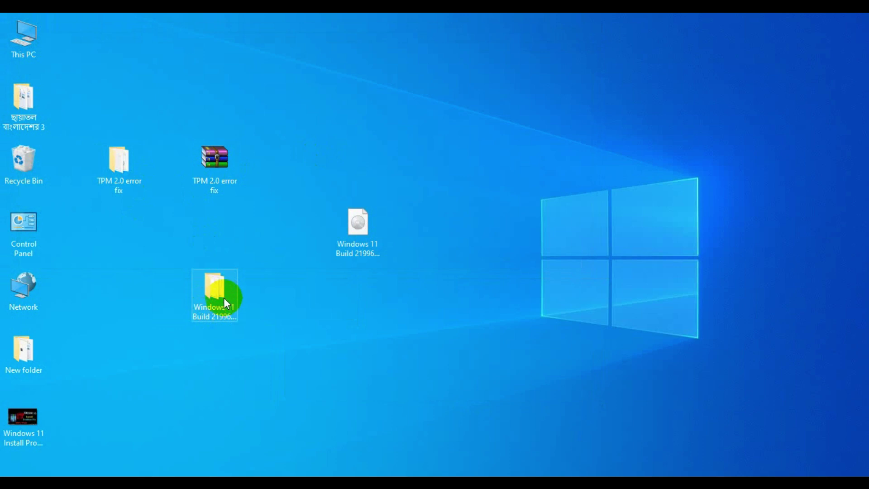
Paste the copied fix files into the extracted Windows 11 installer's sources folder, replacing the existing appraiserres.dll, and close the folder window.
{"action": "double_click", "coordinate": [217, 288]}
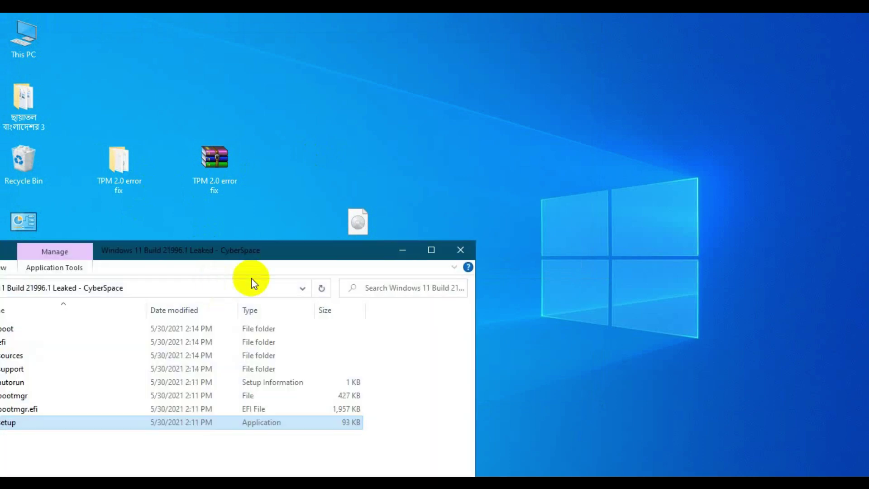
{"action": "left_click", "coordinate": [432, 252]}
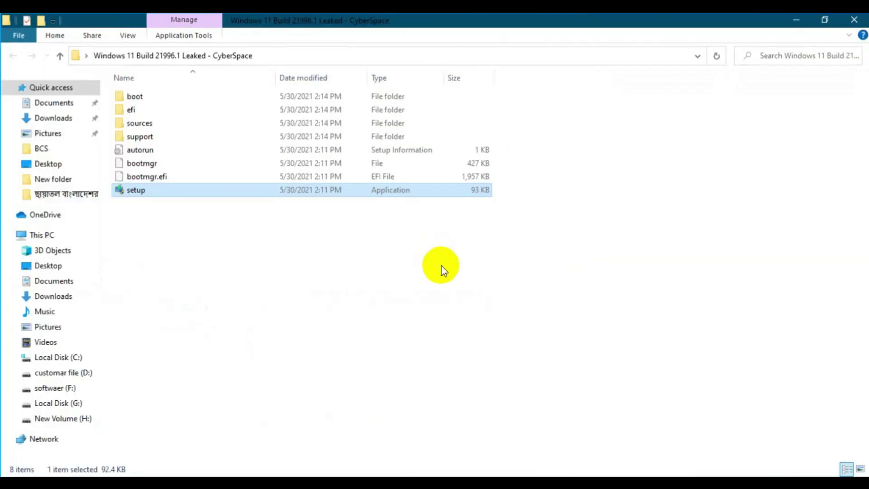
{"action": "double_click", "coordinate": [154, 124]}
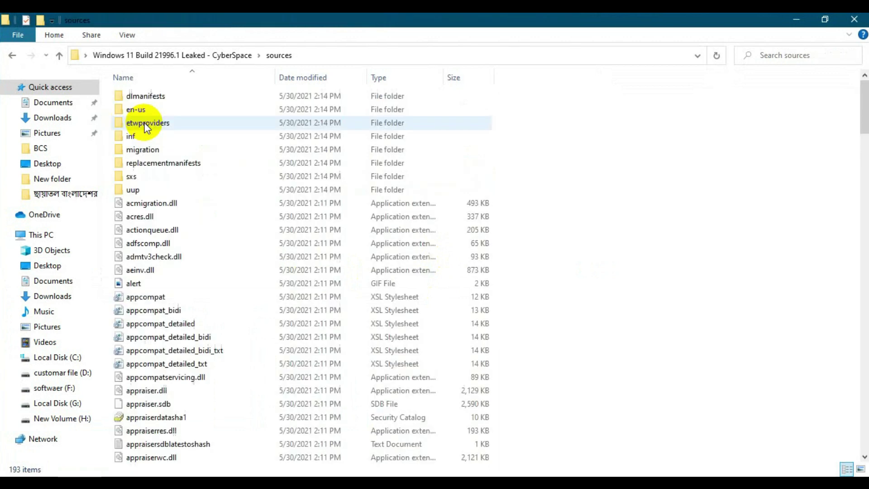
{"action": "scroll", "coordinate": [601, 249], "scroll_direction": "down", "scroll_amount": 2}
{"action": "right_click", "coordinate": [556, 230]}
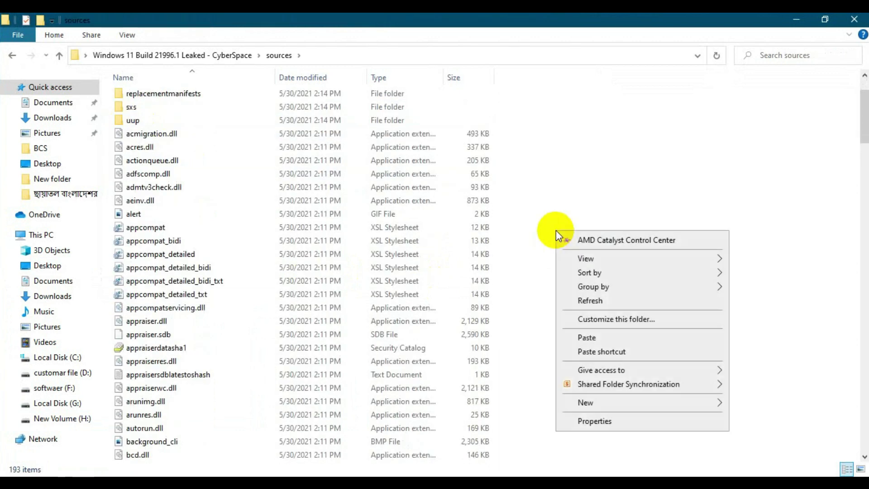
{"action": "left_click", "coordinate": [610, 337]}
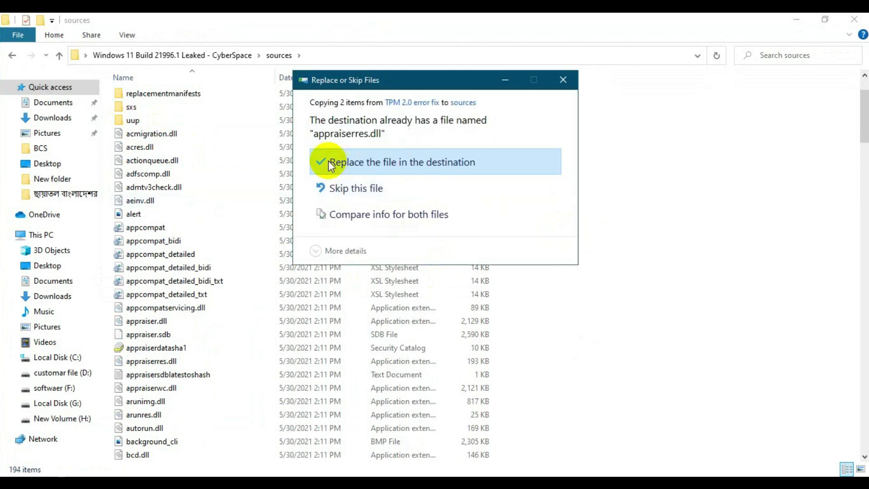
{"action": "left_click", "coordinate": [410, 166]}
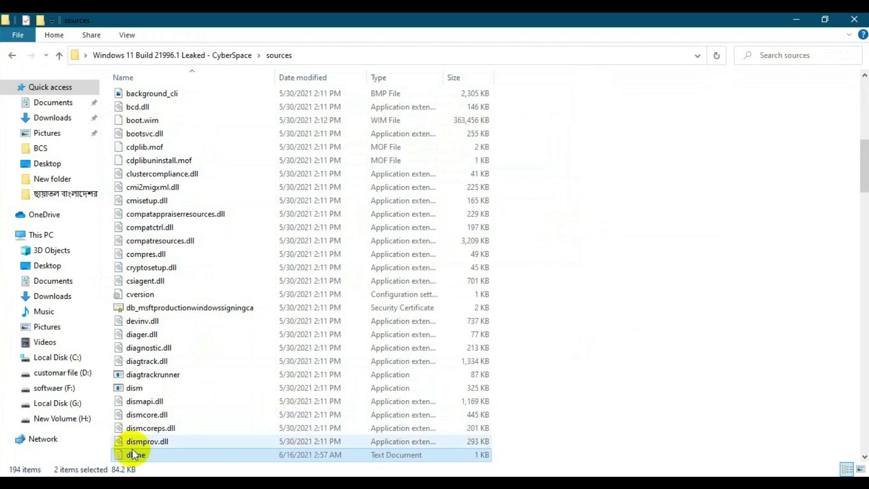
{"action": "scroll", "coordinate": [566, 135], "scroll_direction": "up", "scroll_amount": 3}
{"action": "left_click", "coordinate": [856, 20]}
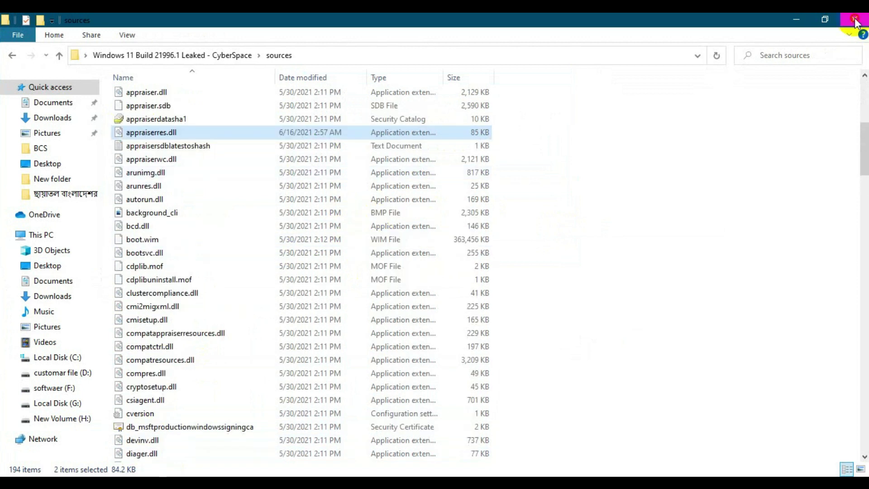
Move the TPM 2.0 error fix archive on the desktop to the spot directly above its extracted folder.
{"action": "left_click_drag", "start_coordinate": [215, 160], "coordinate": [154, 111]}
{"action": "left_click", "coordinate": [228, 343]}
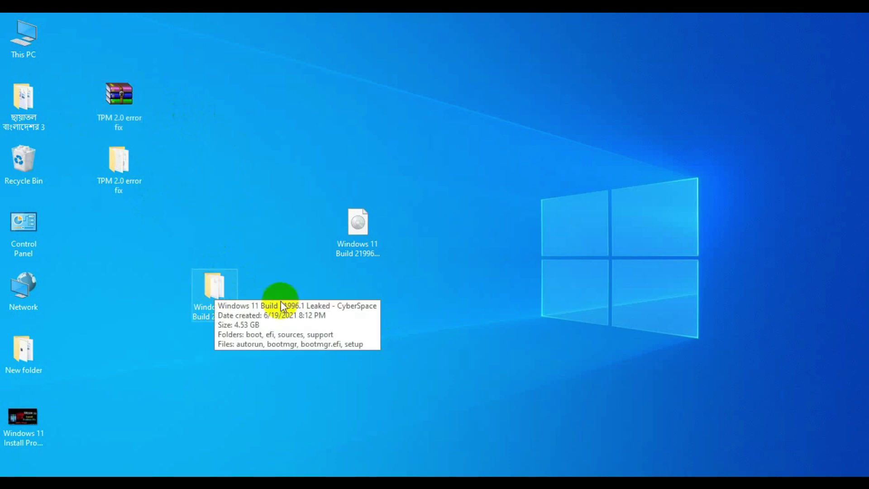
{"action": "left_click", "coordinate": [276, 284]}
Run setup from the extracted Windows 11 Build 21996.1 folder as administrator and minimize the folder window.
{"action": "left_click", "coordinate": [218, 286]}
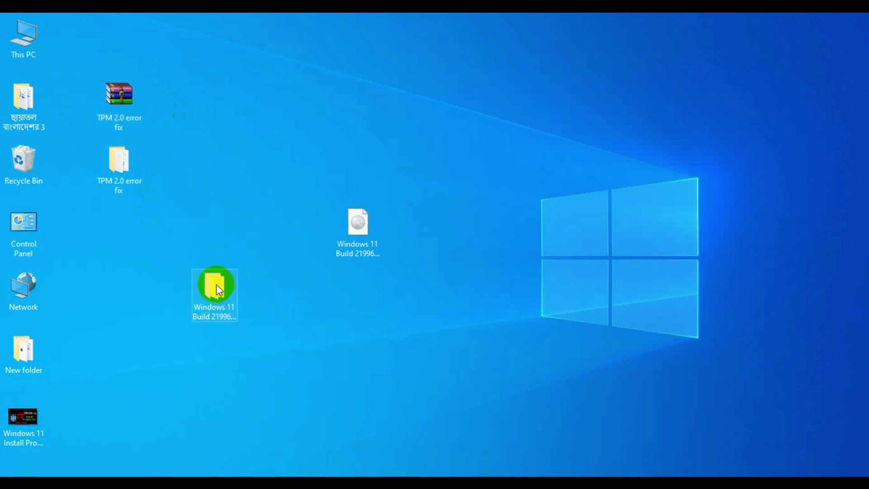
{"action": "double_click", "coordinate": [215, 284]}
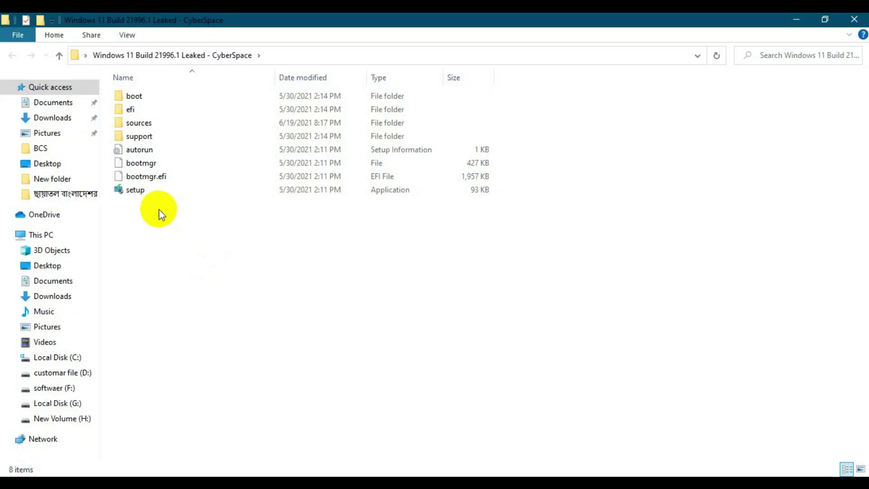
{"action": "right_click", "coordinate": [136, 192]}
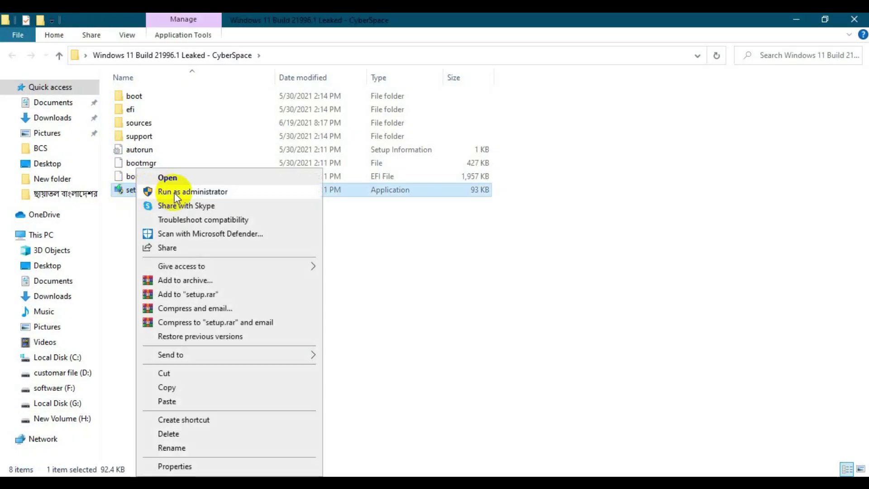
{"action": "left_click", "coordinate": [175, 192]}
{"action": "left_click", "coordinate": [796, 21]}
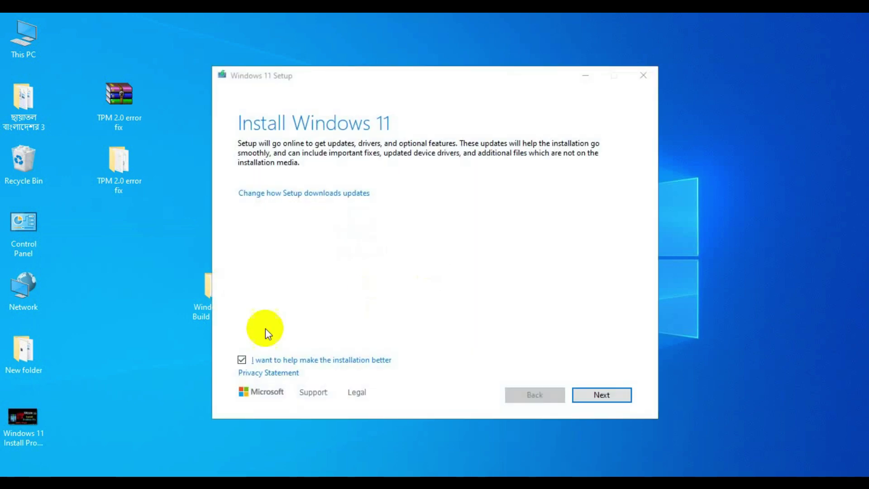
Opt out of helping make the installation better, continue Windows 11 Setup and accept the license terms.
{"action": "left_click", "coordinate": [240, 360]}
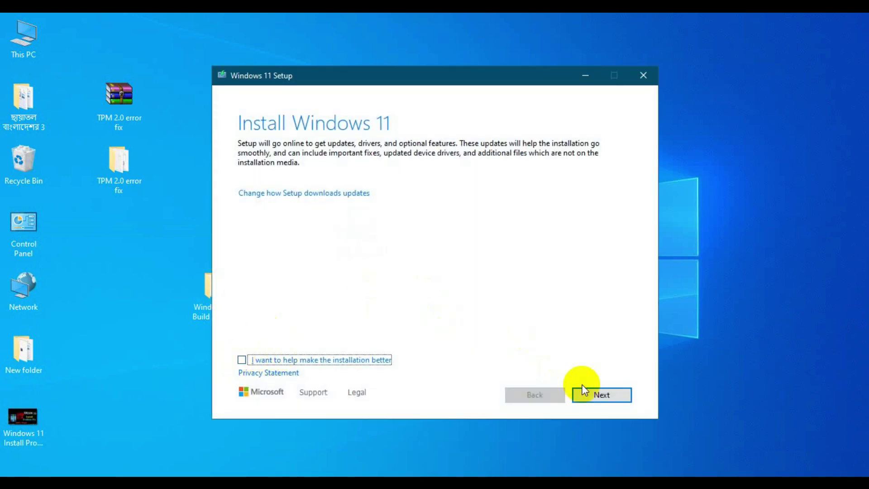
{"action": "left_click", "coordinate": [598, 397]}
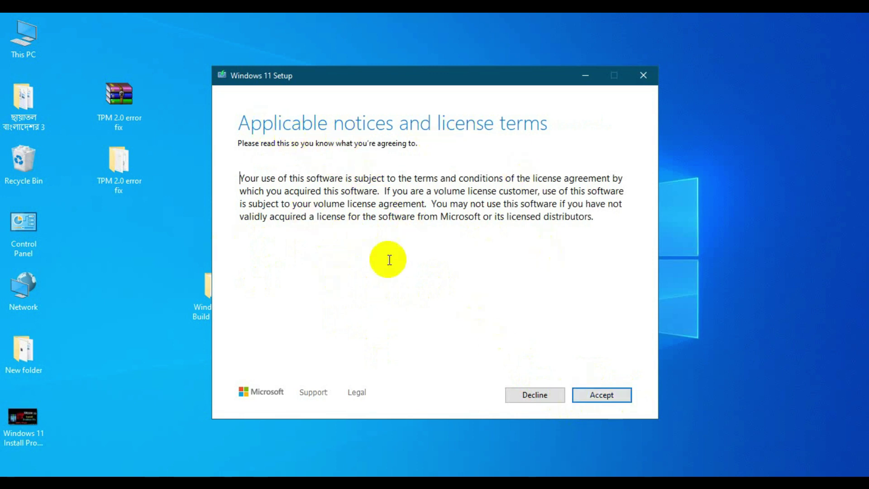
{"action": "left_click", "coordinate": [593, 397]}
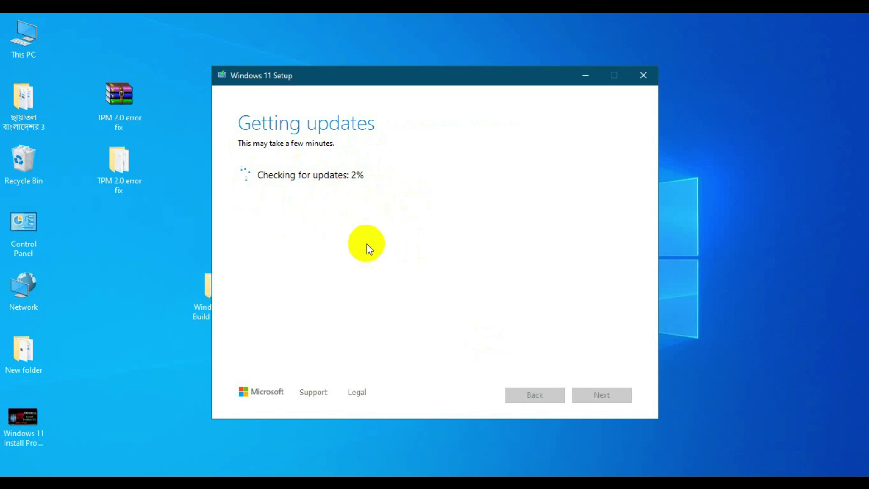
Move the Windows 11 Setup window aside so it no longer covers the extracted installer folder on the desktop.
{"action": "left_click", "coordinate": [119, 100]}
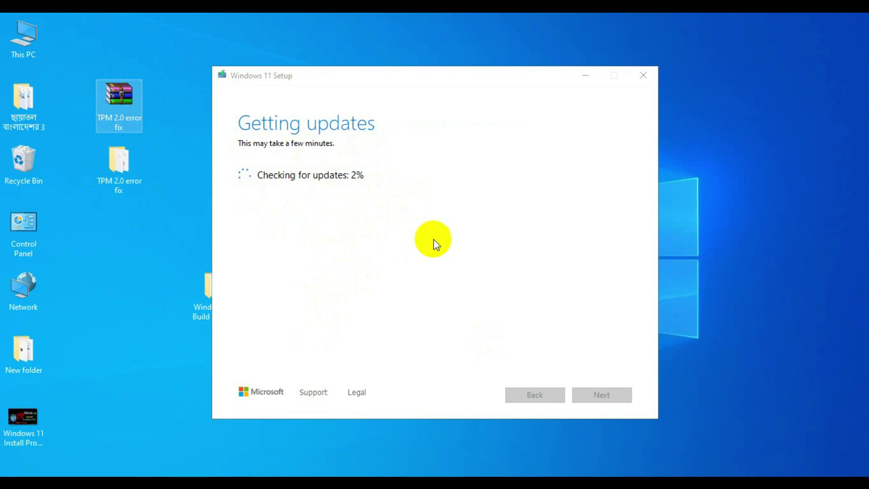
{"action": "left_click_drag", "start_coordinate": [413, 84], "coordinate": [532, 81]}
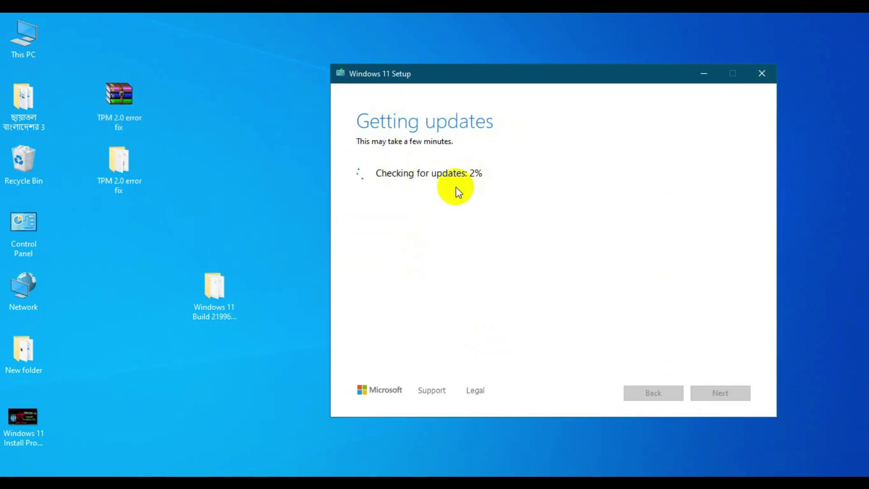